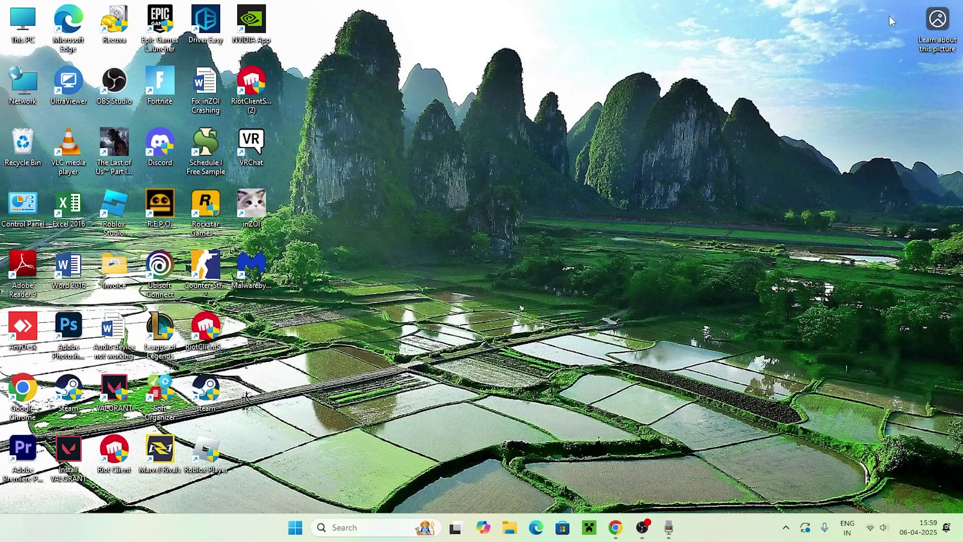
Search 'se' from the taskbar, launch Settings, and go to the System page
click(362, 527)
text(set)
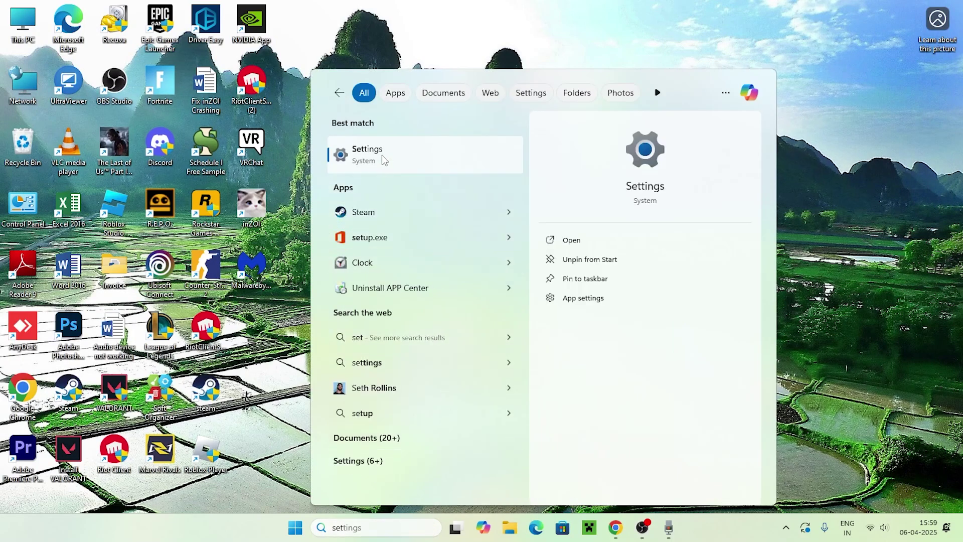
click(383, 157)
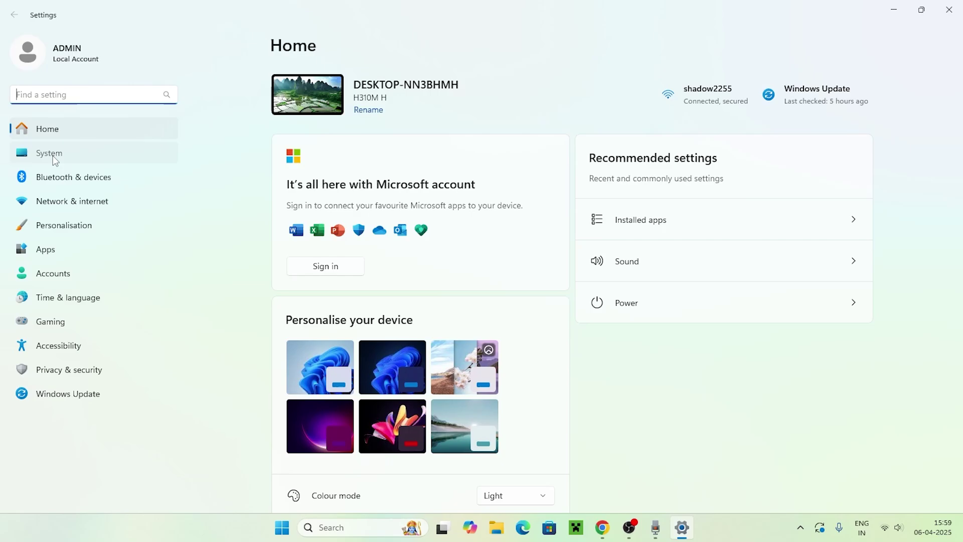
click(53, 156)
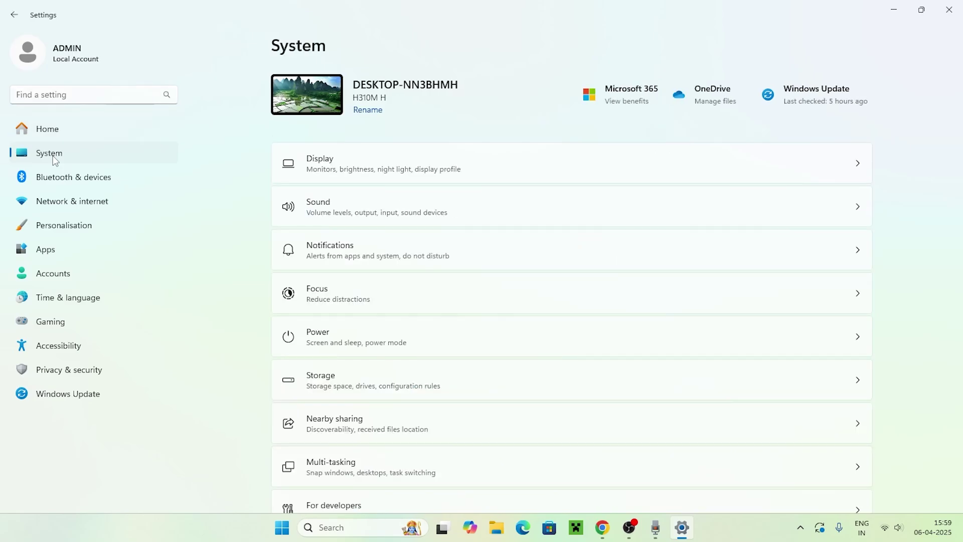
Review Display settings, keeping scale at 100% and resolution at 1600 × 900, then close Settings
click(344, 170)
scroll(482, 197, down, 1)
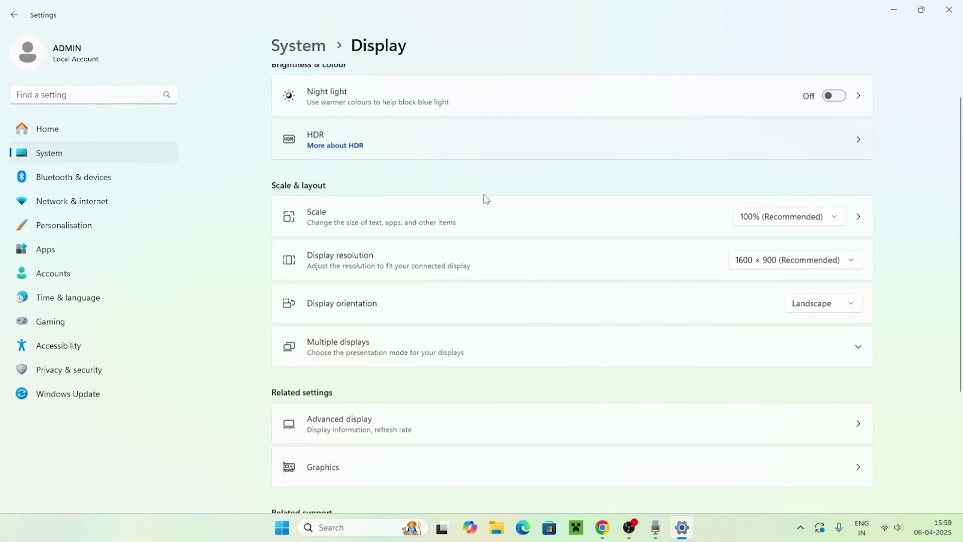
scroll(486, 199, down, 1)
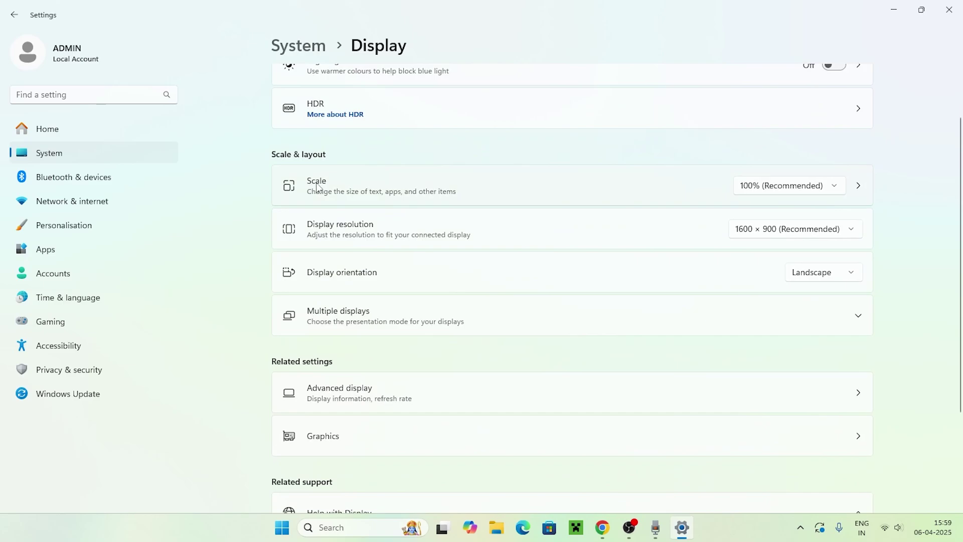
click(842, 188)
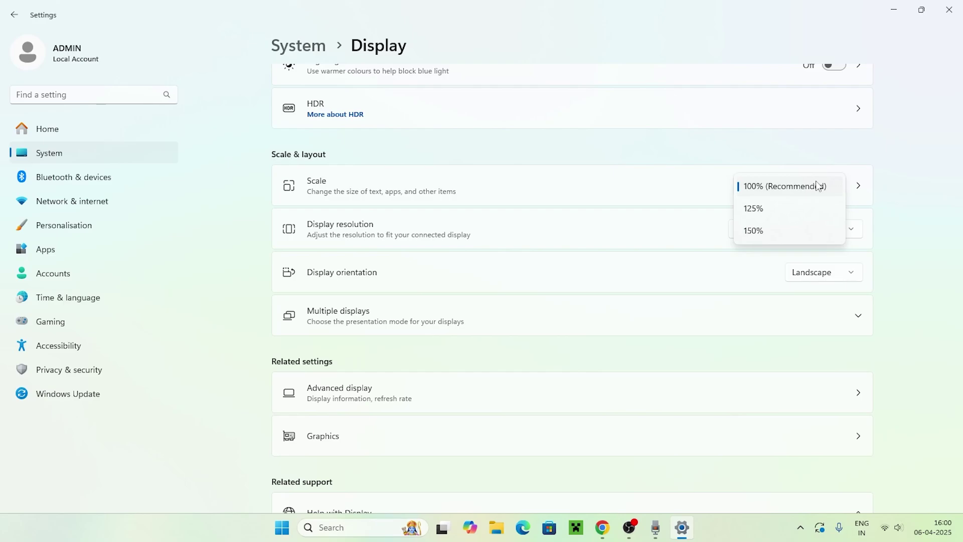
click(826, 187)
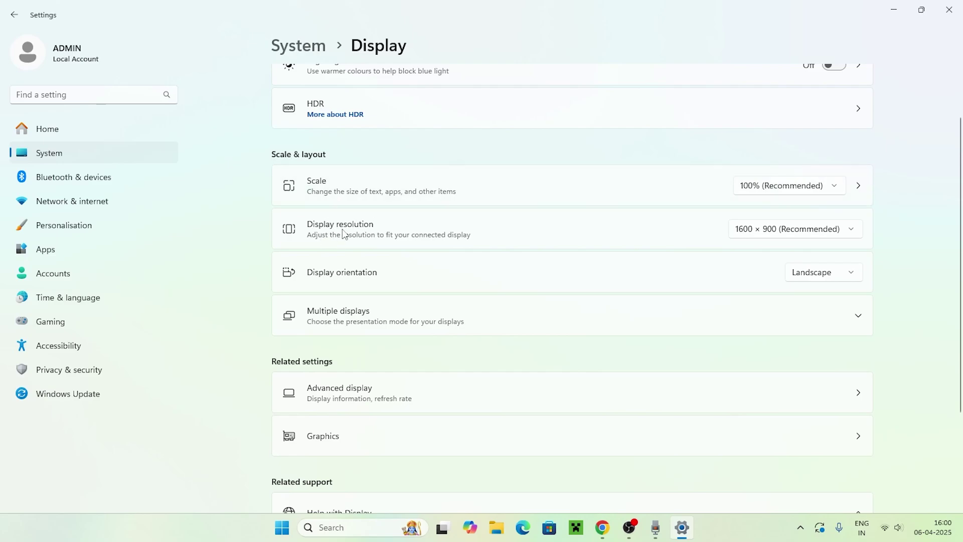
click(859, 233)
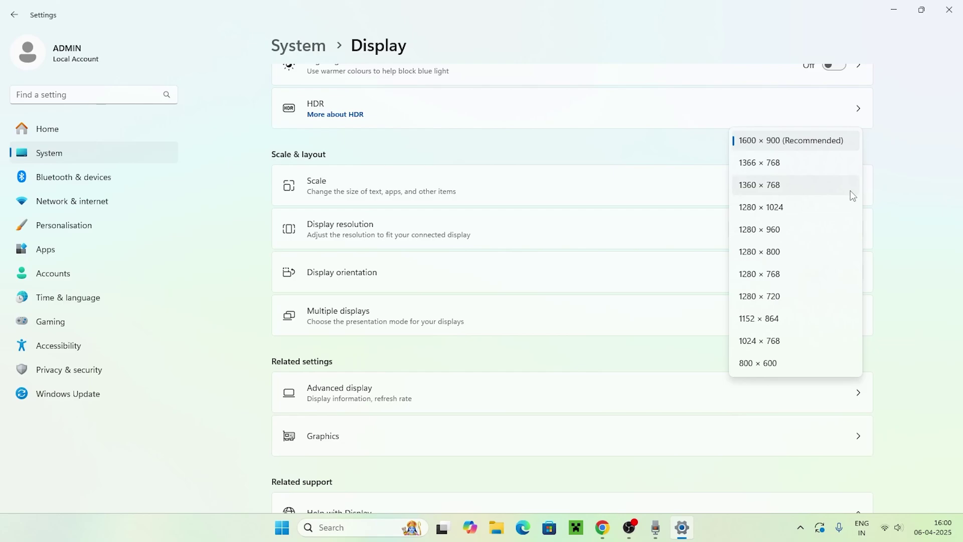
click(808, 141)
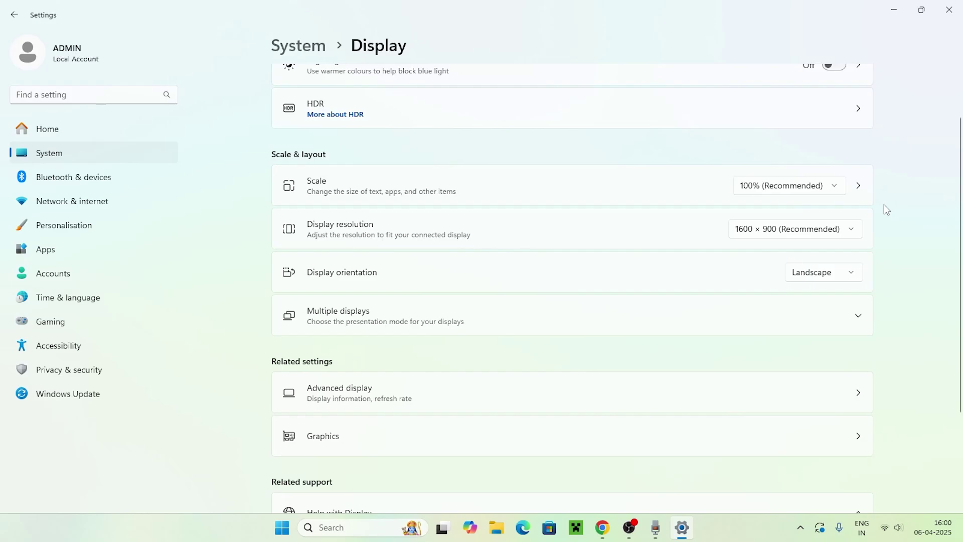
click(949, 10)
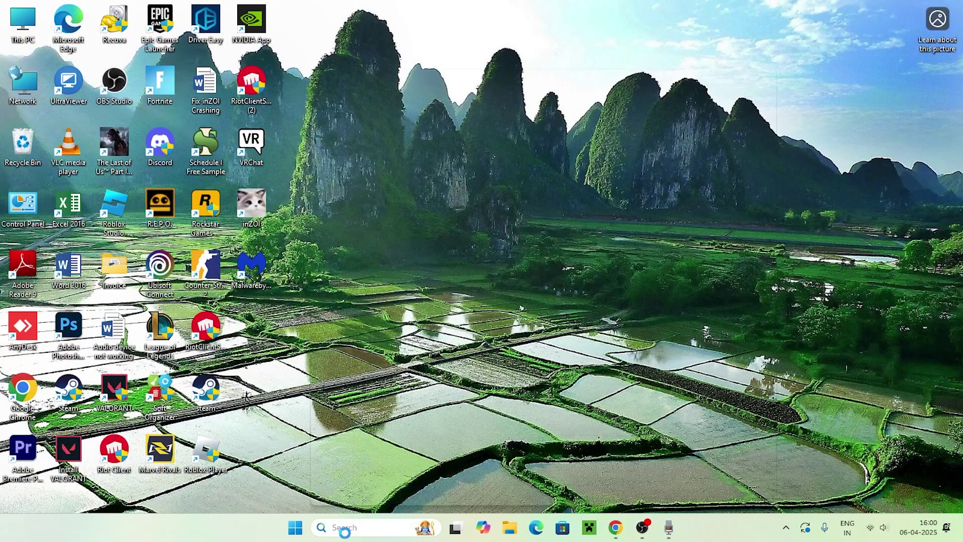
Search 'clearty' and launch 'Adjust ClearType text' from the results
click(344, 532)
text(clea)
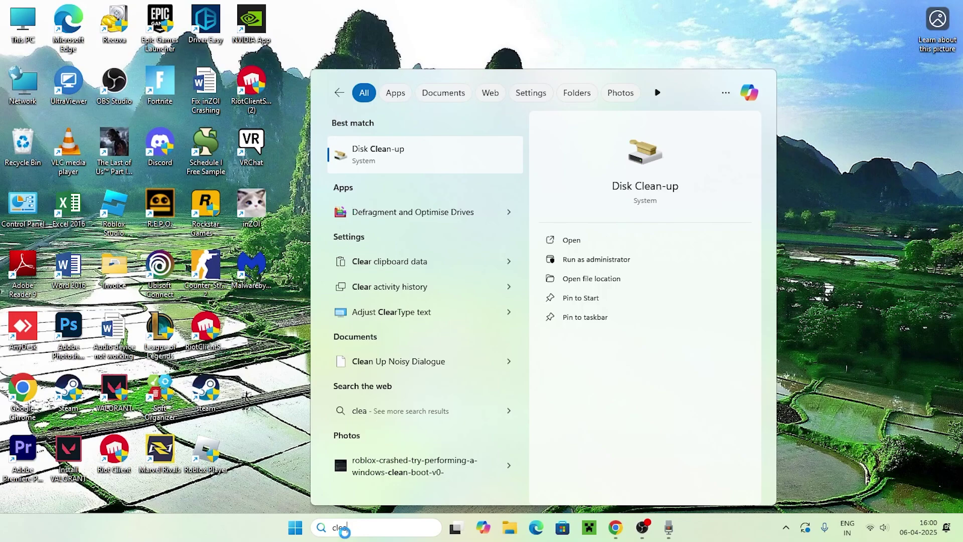
text(rty)
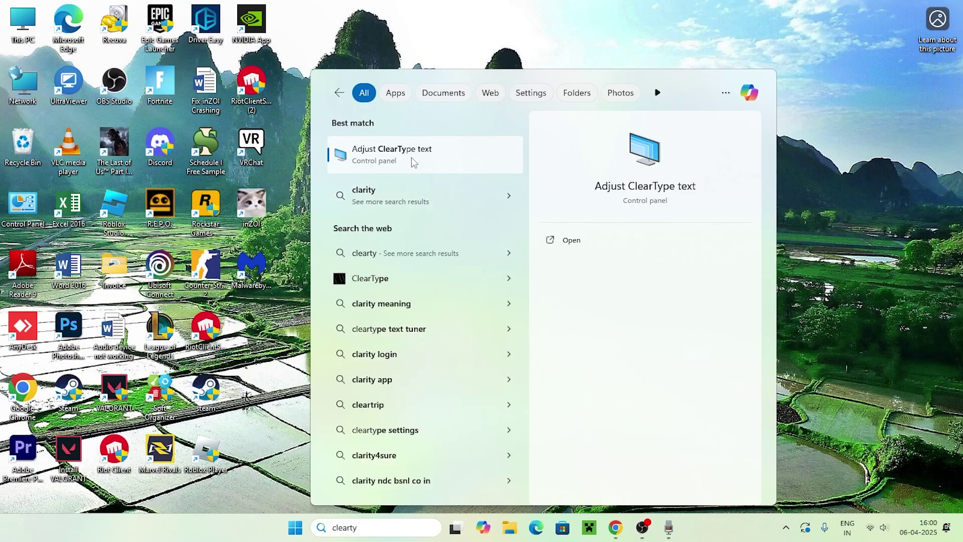
click(411, 157)
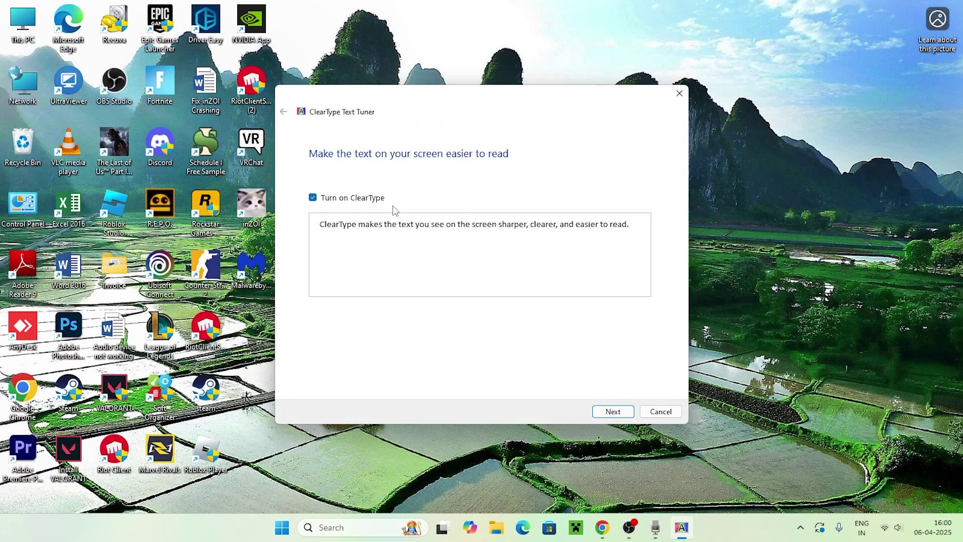
Advance past the ClearType-on and native-resolution pages to the first text sample
click(613, 412)
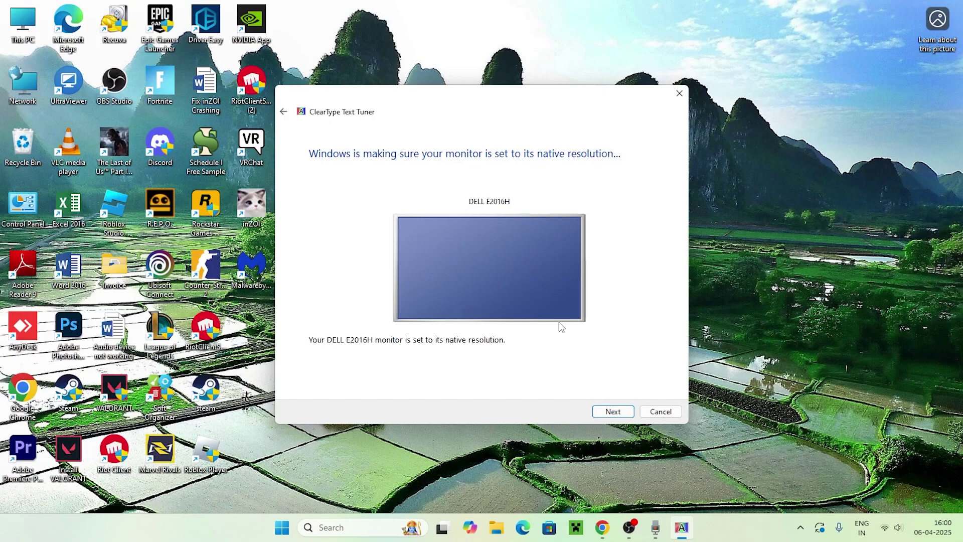
click(613, 412)
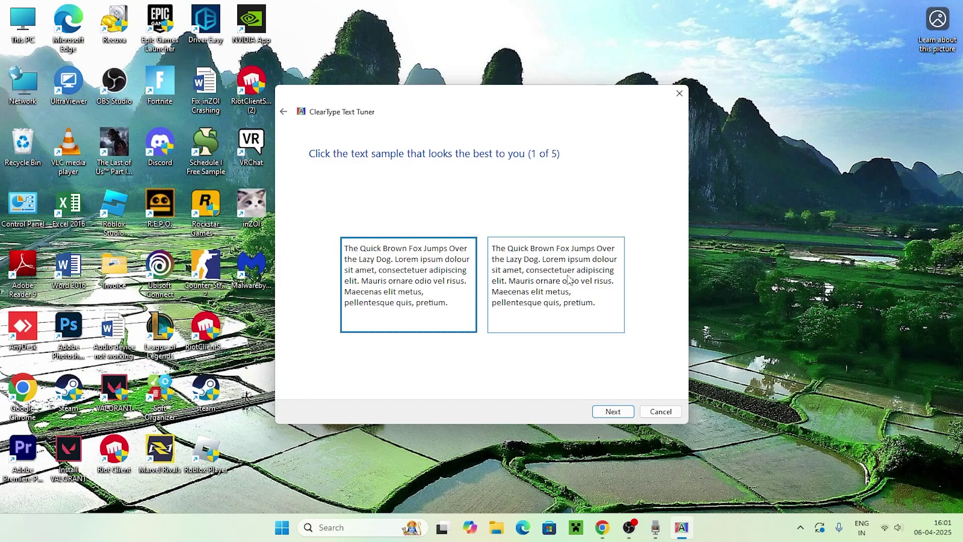
Choose the best-looking text sample on each of the five pages and finish ClearType tuning
click(613, 412)
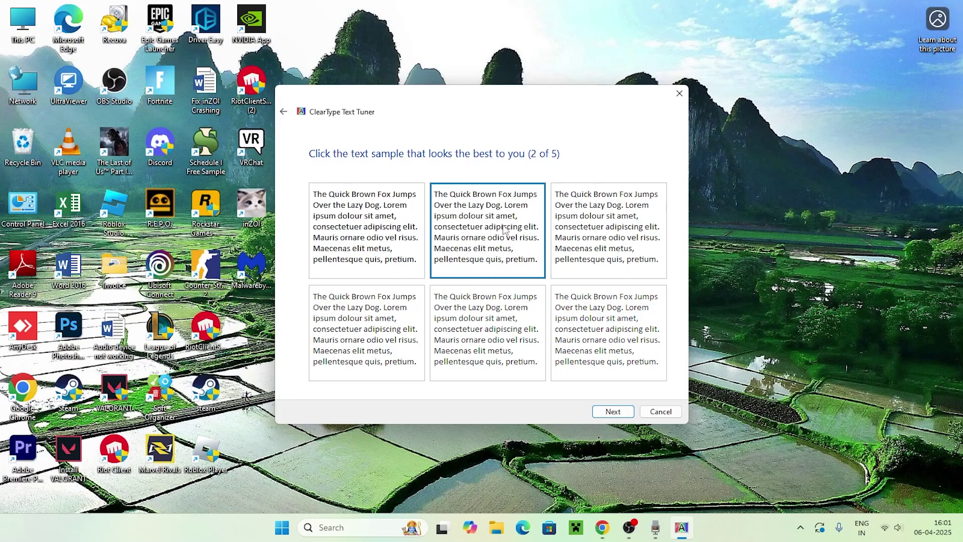
click(391, 241)
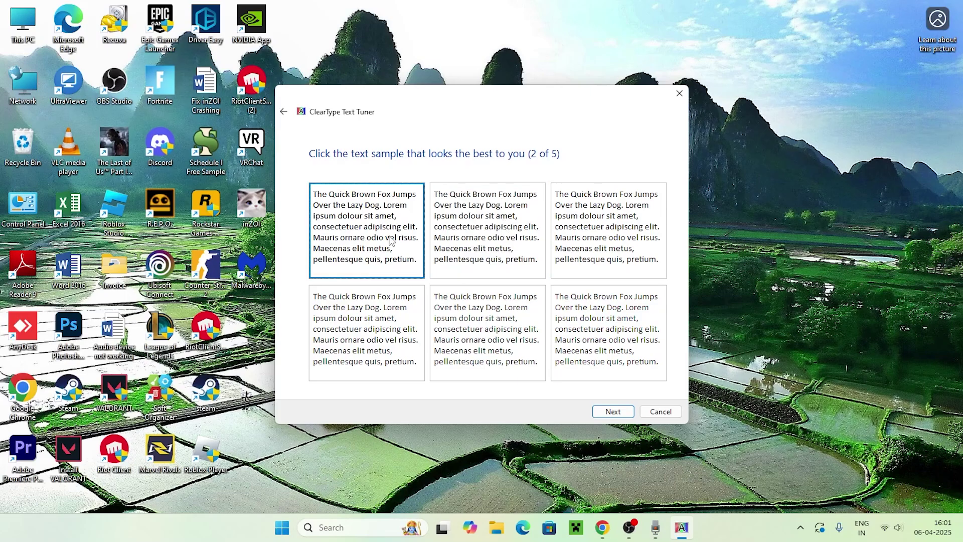
click(610, 412)
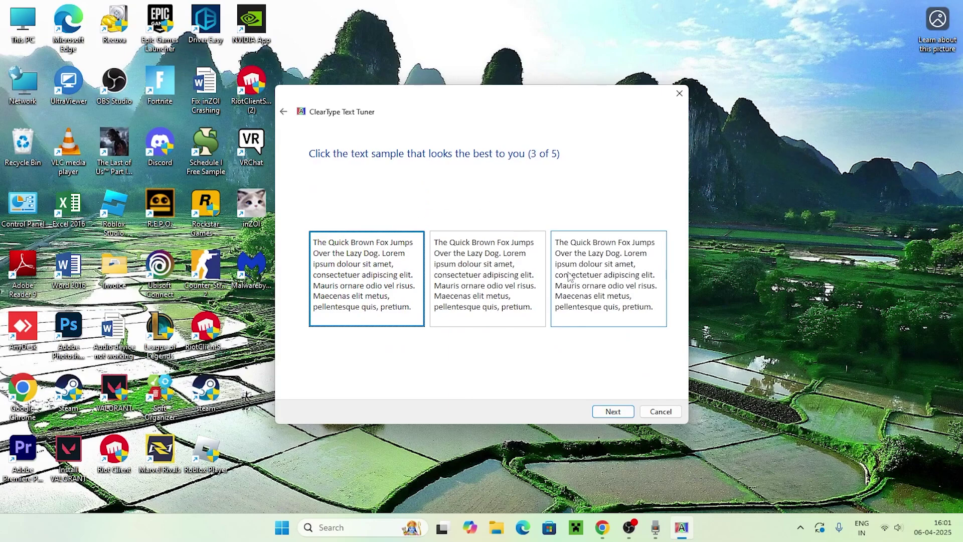
click(571, 276)
click(612, 412)
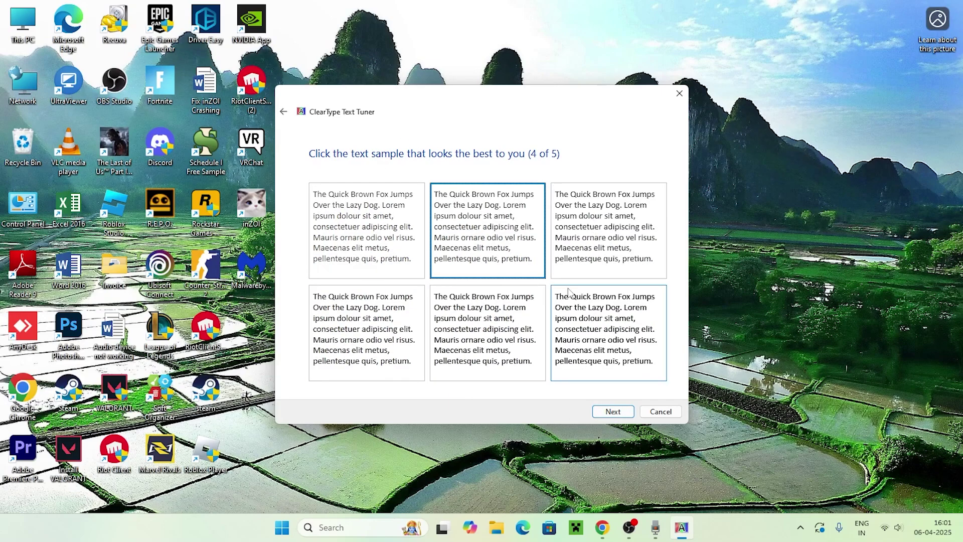
click(605, 323)
click(613, 411)
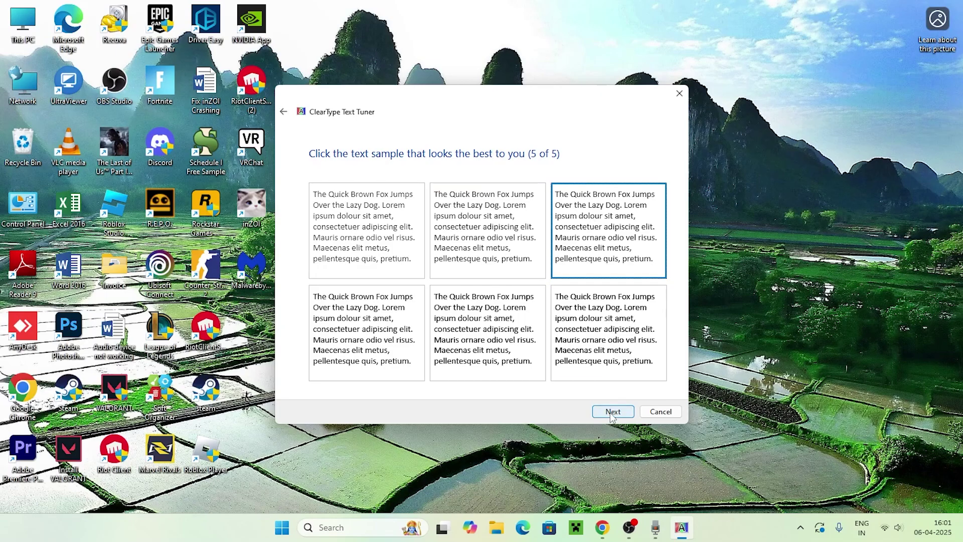
click(589, 335)
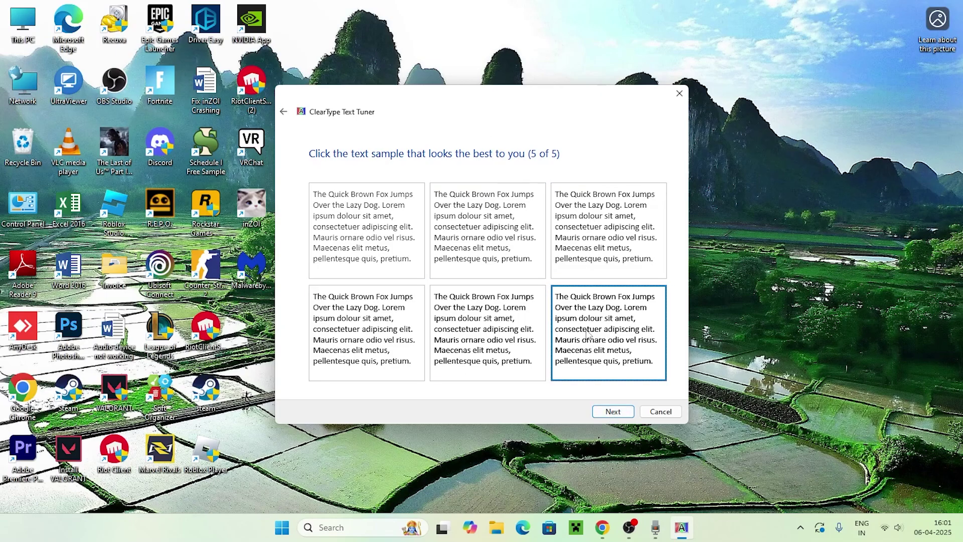
click(608, 412)
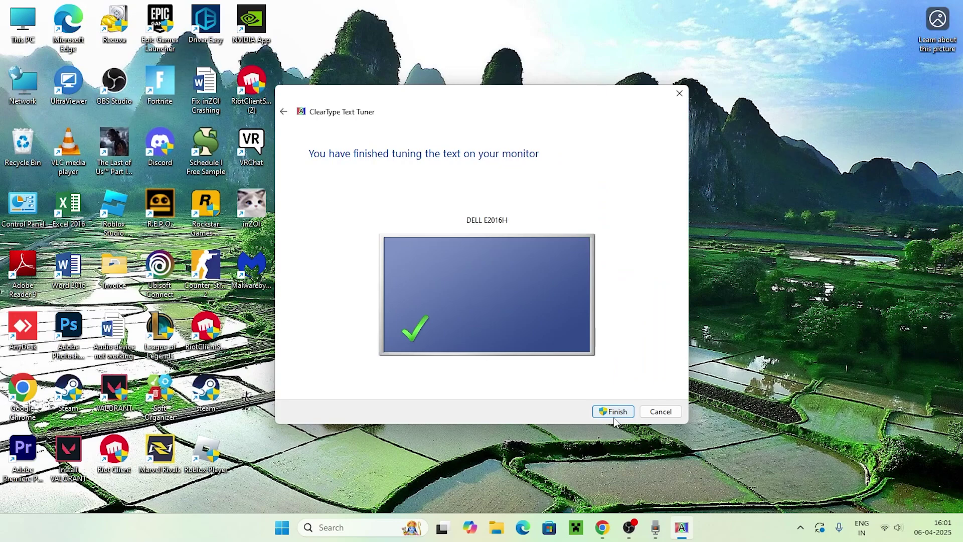
click(614, 412)
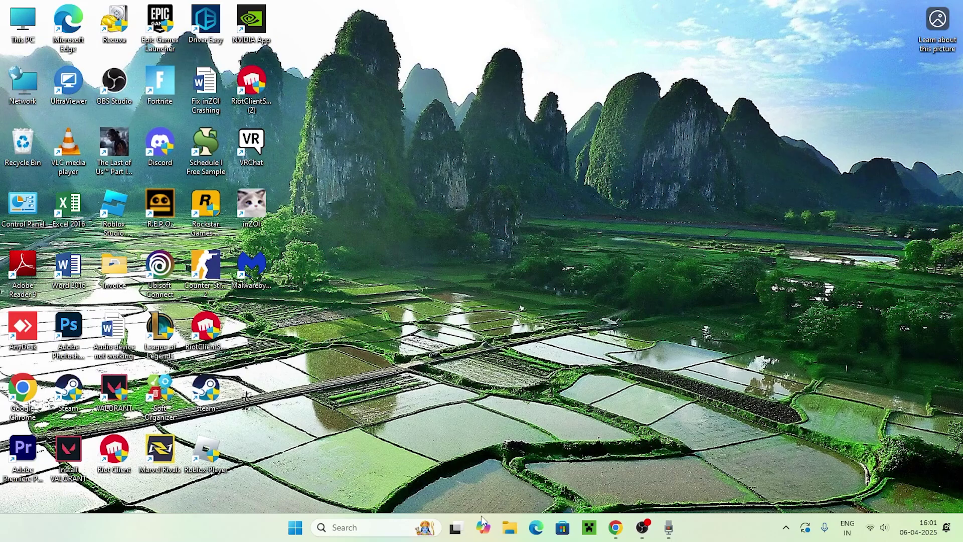
Run sysdm.cpl from the Run dialog, replacing msconfig, to open System Properties
click(402, 533)
text(run)
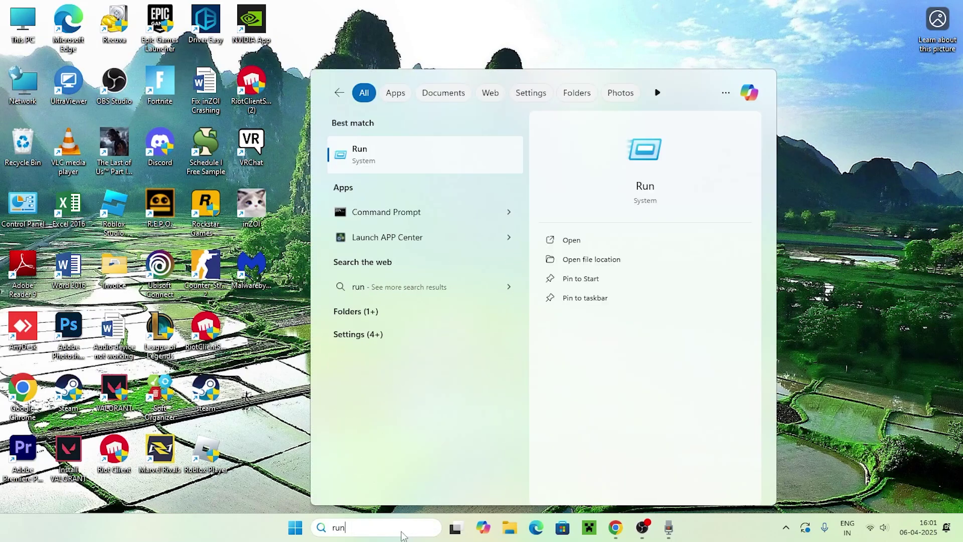
click(350, 149)
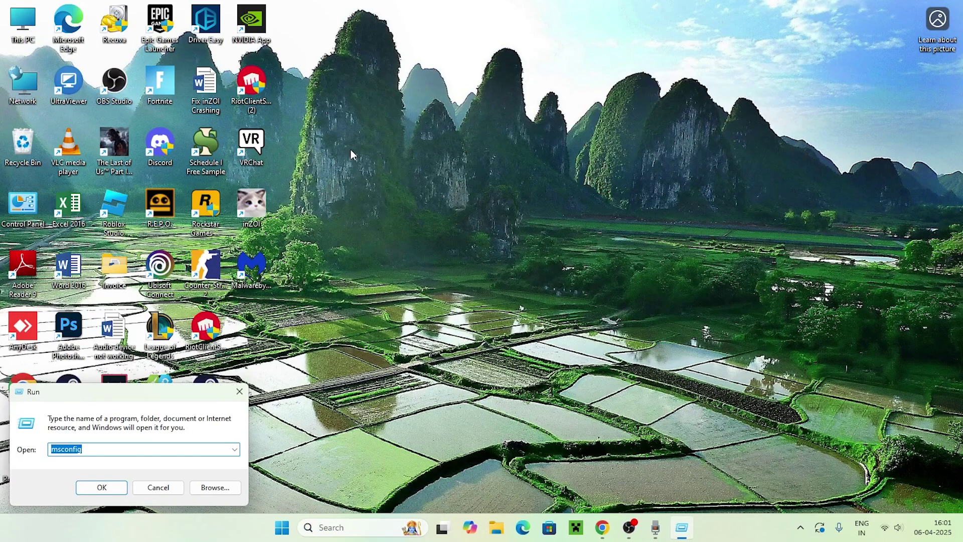
key(BackSpace)
text(sys)
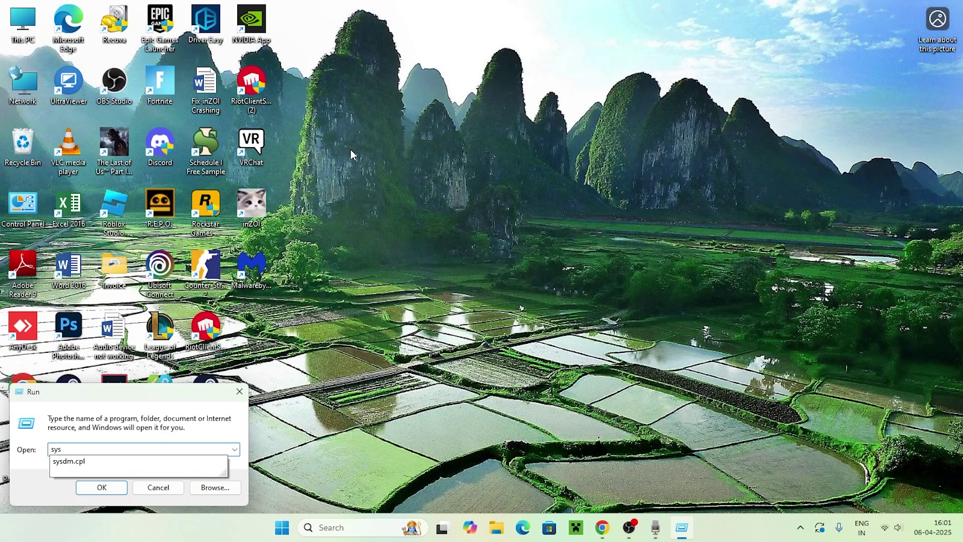
text(dm.cpl)
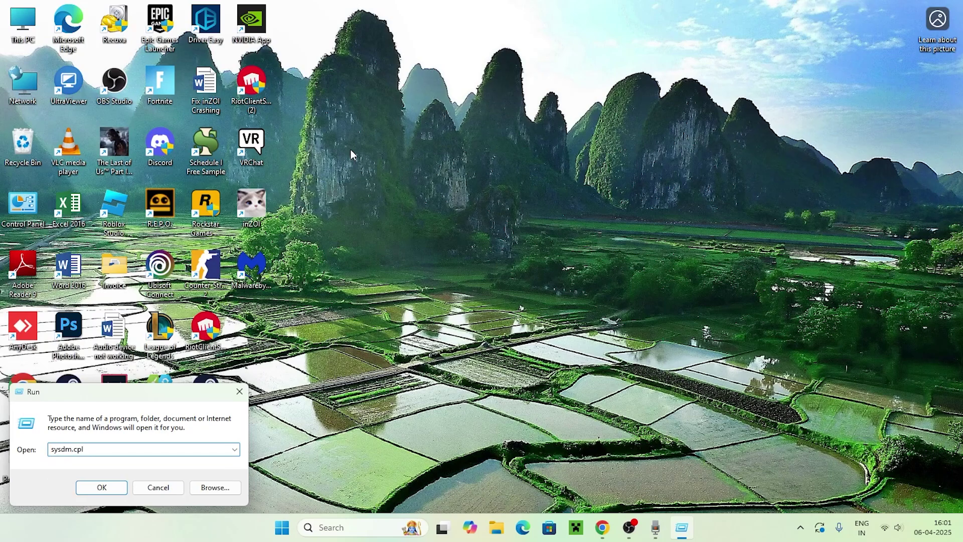
key(Return)
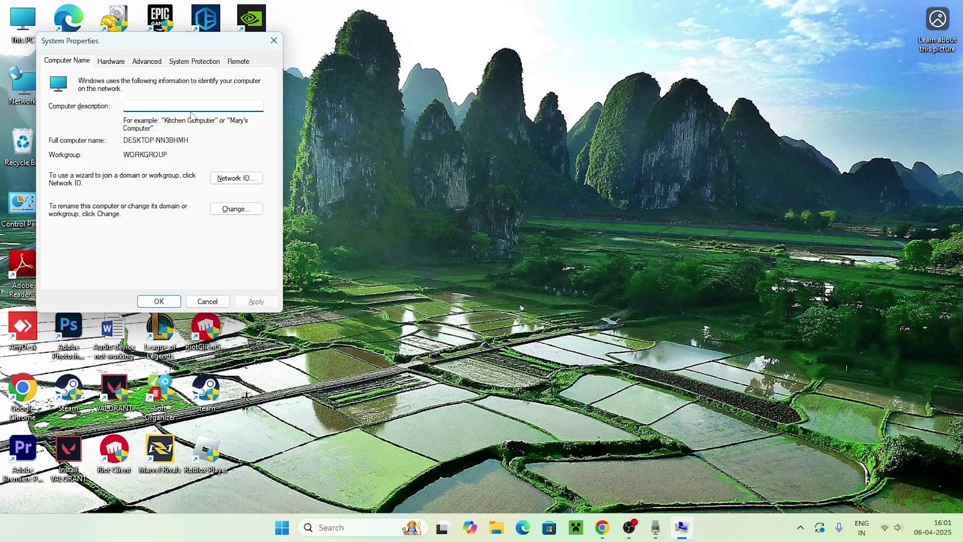
Turn off 'Show shadows under windows' in Performance Options, apply it, and close System Properties
click(142, 63)
click(238, 131)
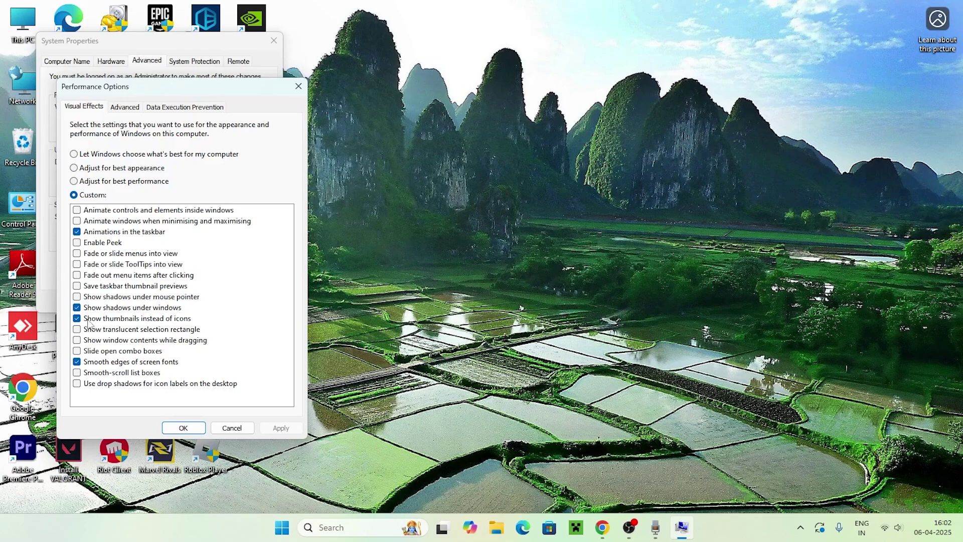
click(77, 308)
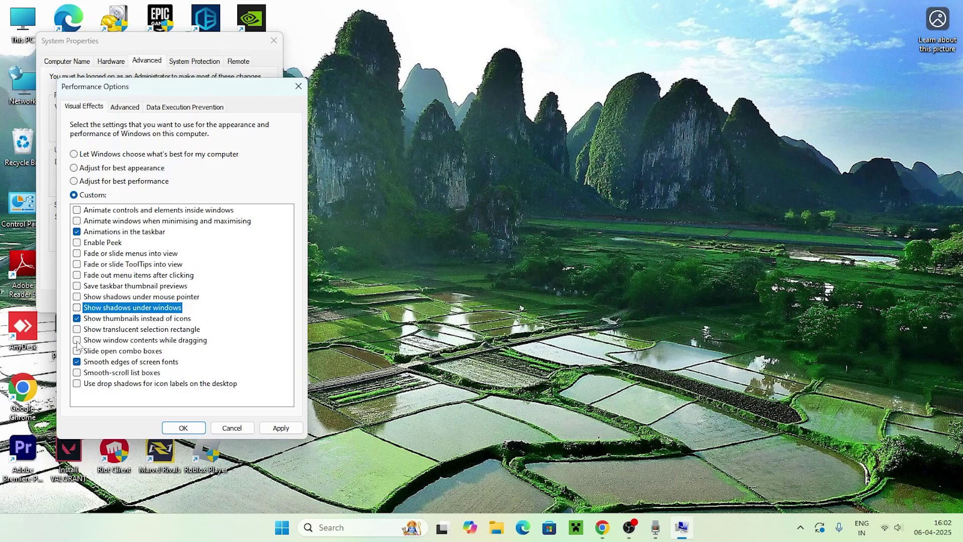
click(280, 428)
click(196, 430)
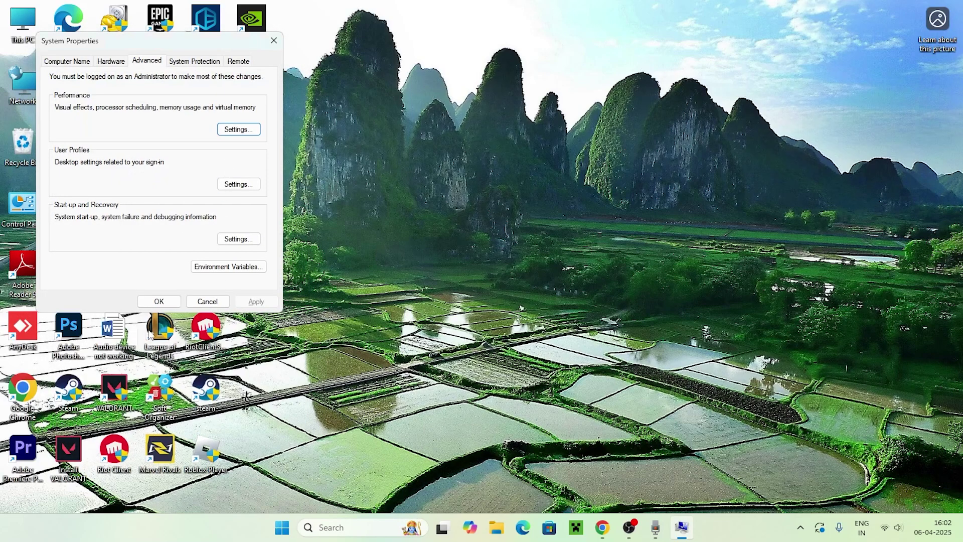
click(158, 301)
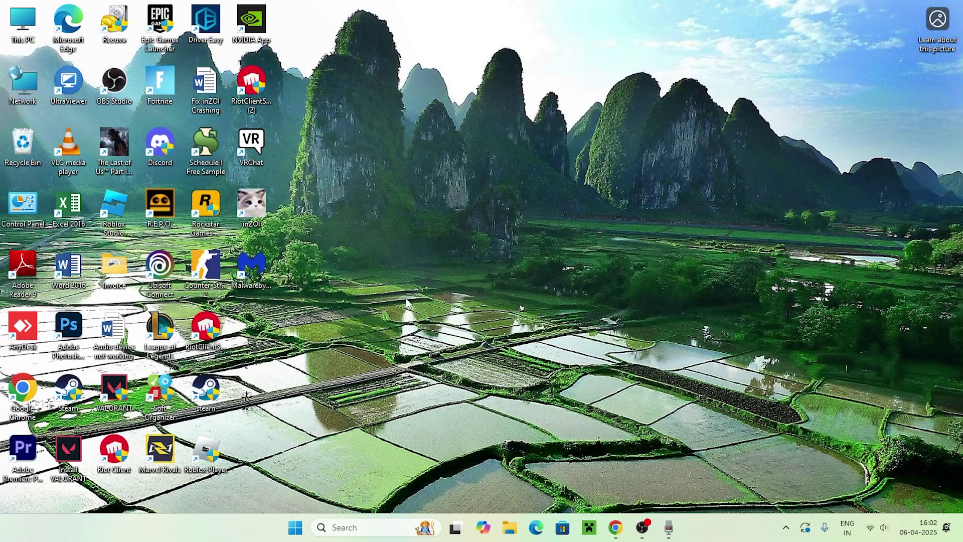
Search 'reg' and launch Registry Editor
click(347, 527)
text(reg)
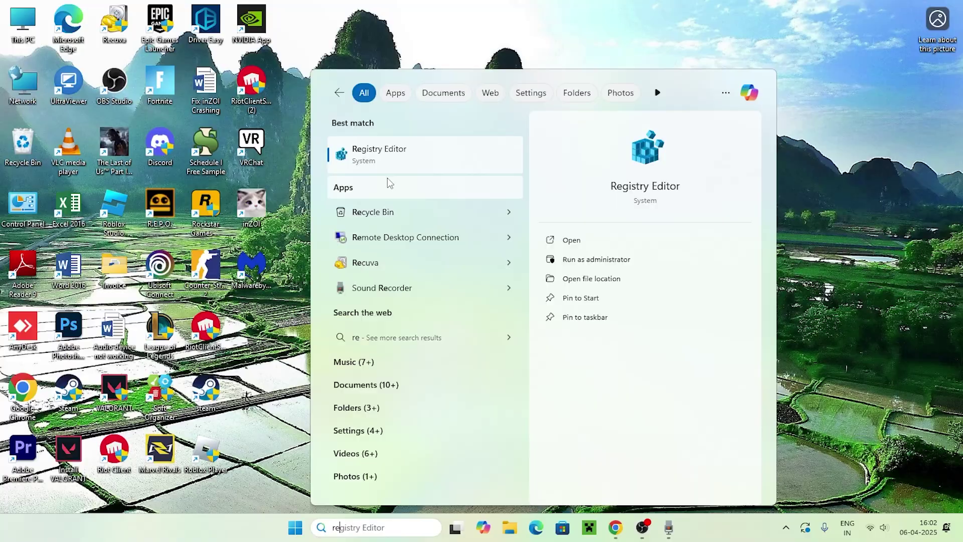
click(393, 160)
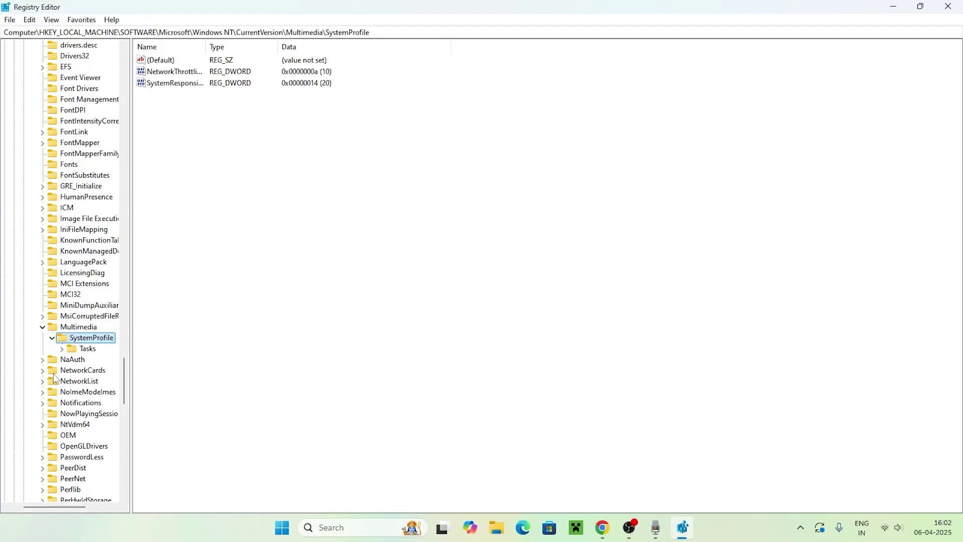
Collapse the Multimedia and Windows NT keys and fold the tree back to the root keys
click(53, 327)
scroll(83, 303, up, 9)
drag(124, 354, 141, 324)
click(23, 457)
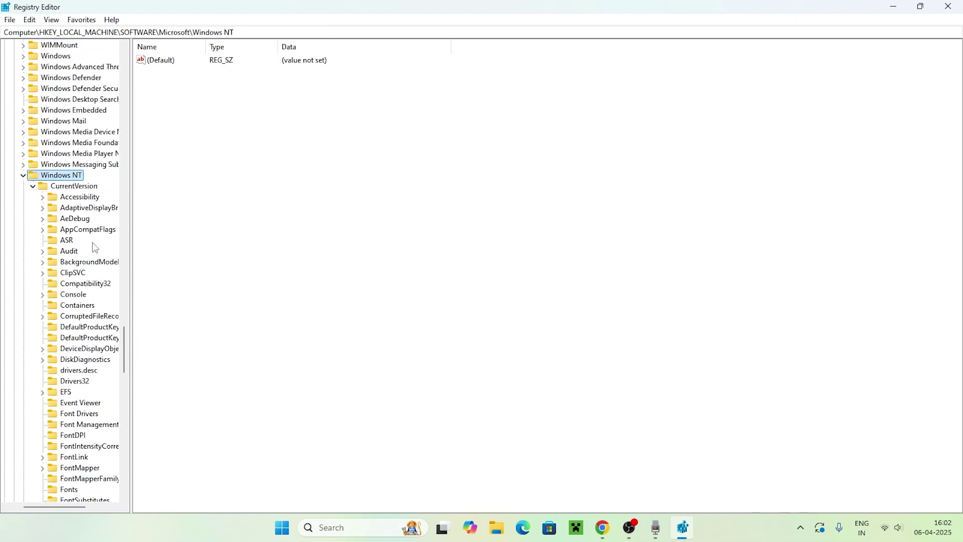
key(Left)
scroll(79, 232, up, 20)
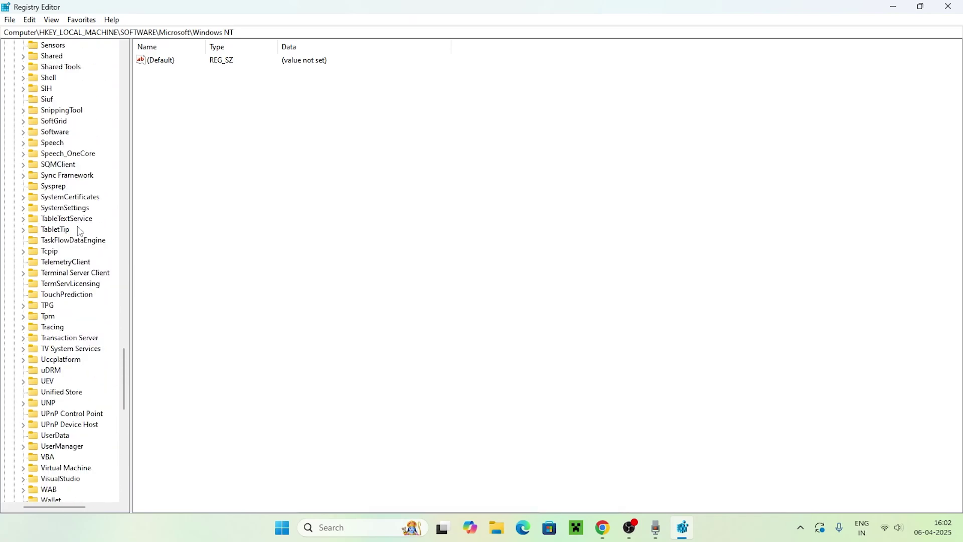
scroll(78, 229, up, 20)
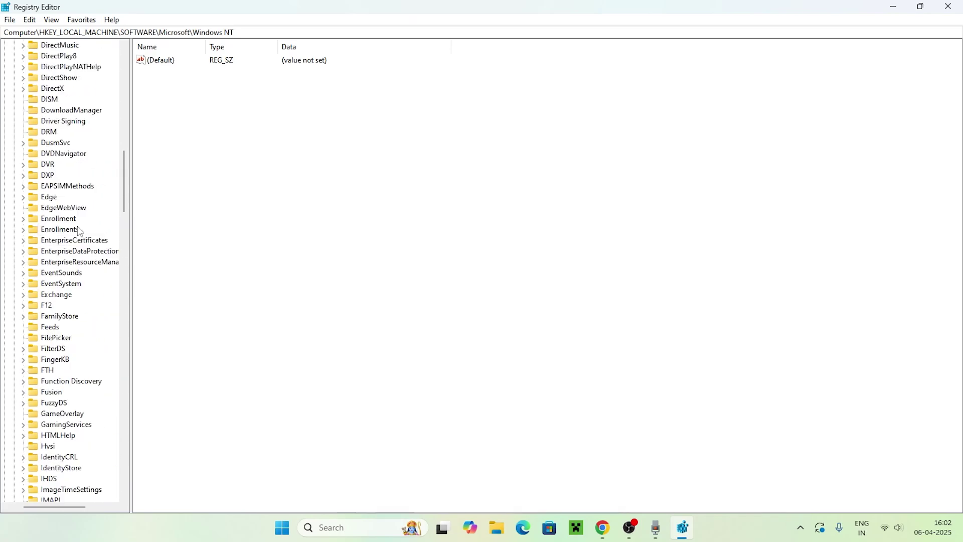
key(Left)
key(Left)
key(Left)
key(Left)
key(Left)
key(Left)
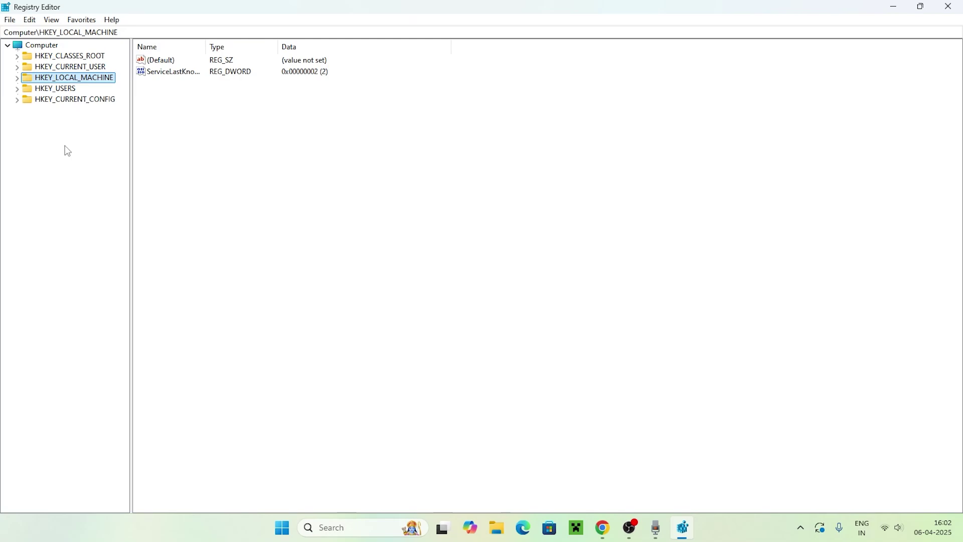
click(10, 20)
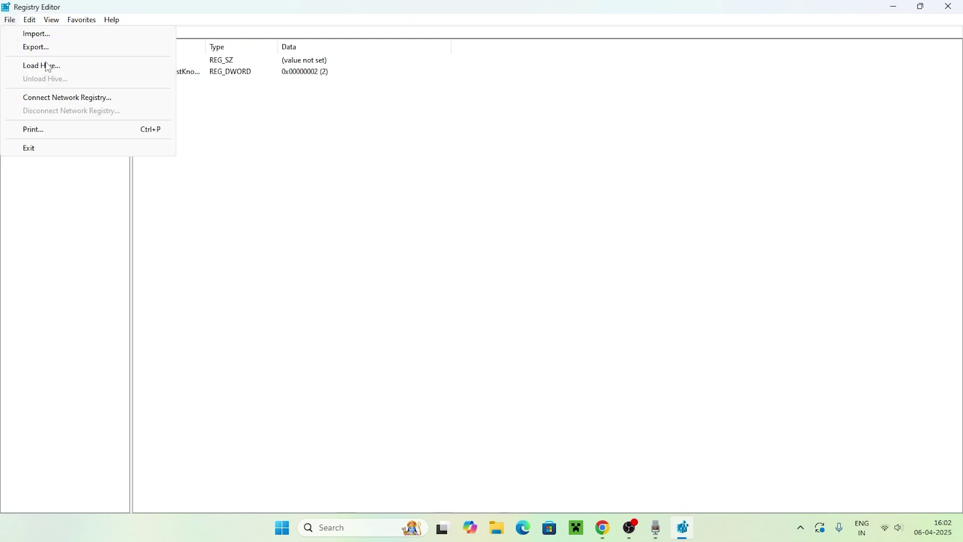
click(51, 49)
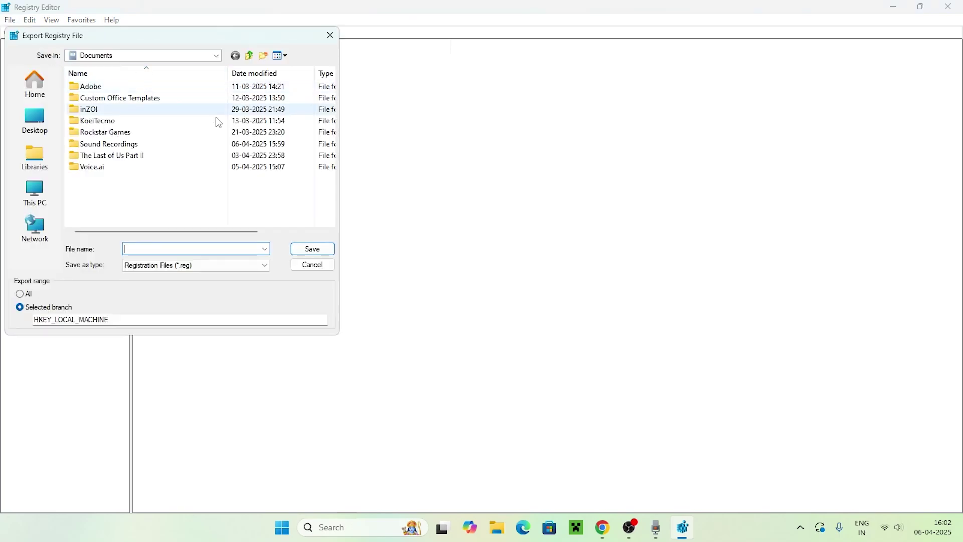
click(309, 267)
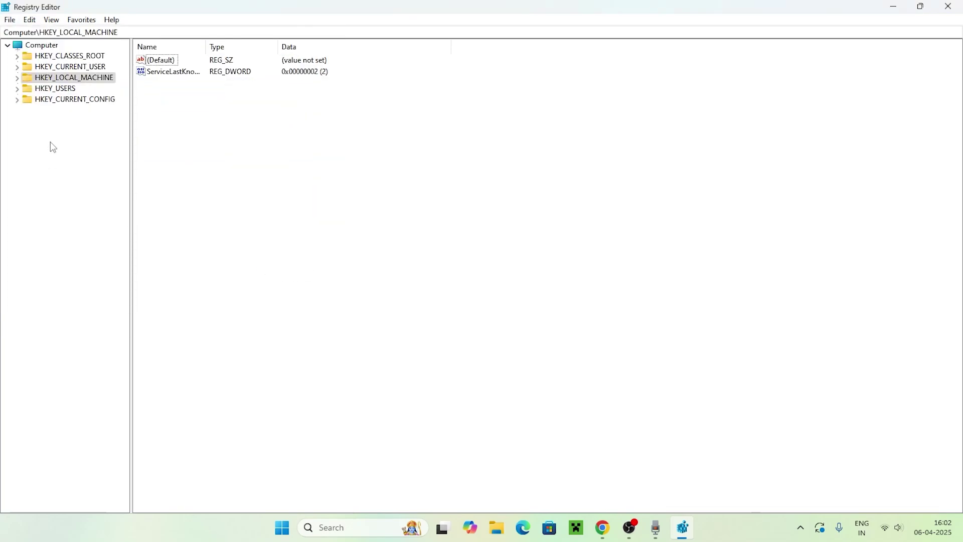
Expand HKEY_CURRENT_USER, Control Panel and the Desktop key
click(17, 66)
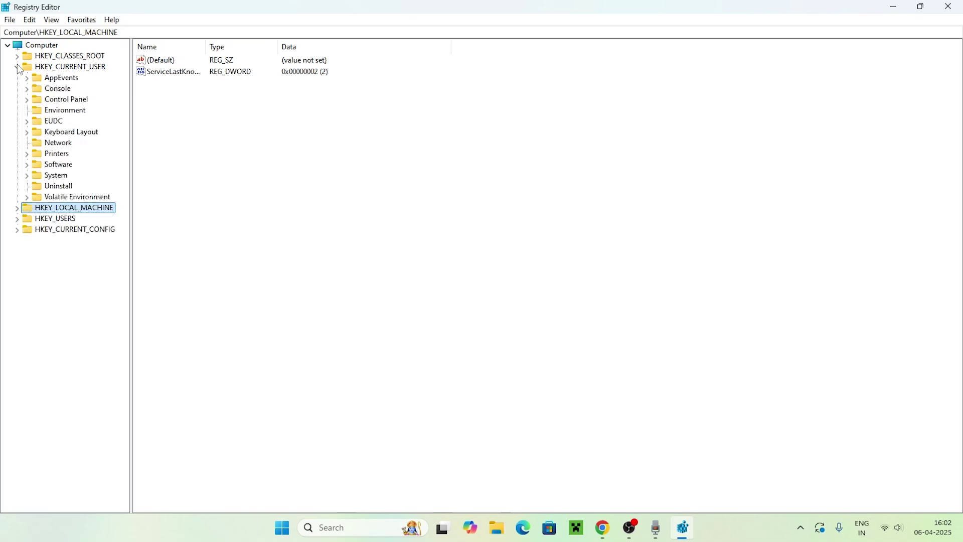
click(27, 100)
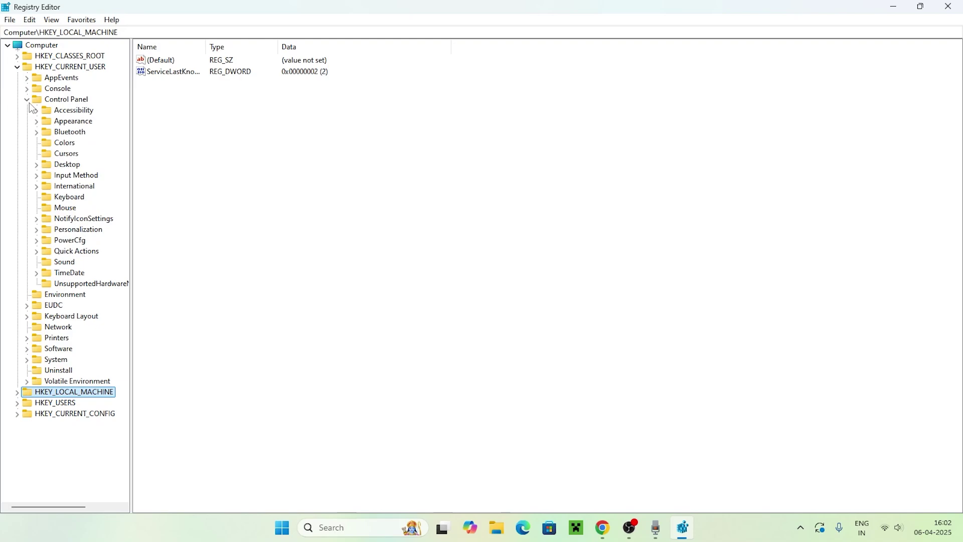
click(37, 165)
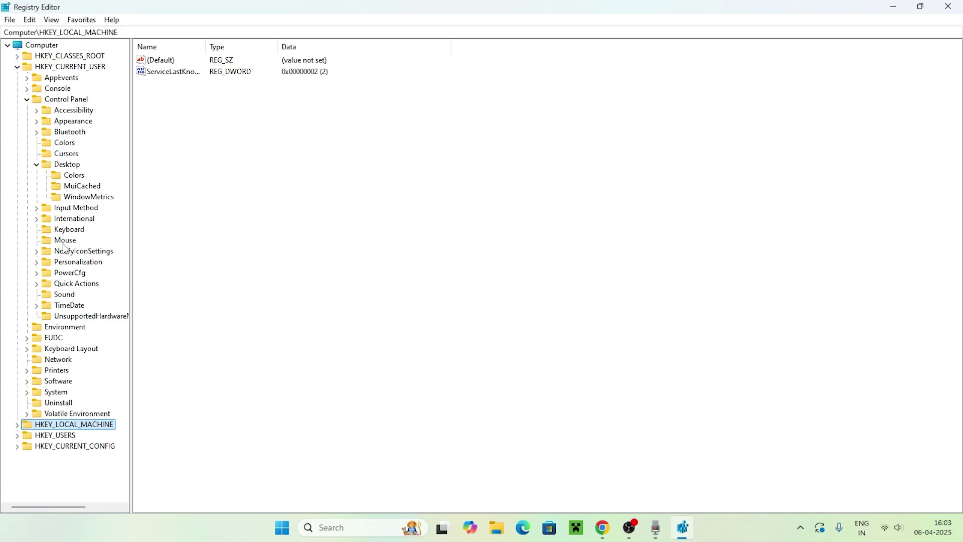
Browse the WindowMetrics, MuiCached and Colors subkeys, then return to Desktop's own values
click(62, 198)
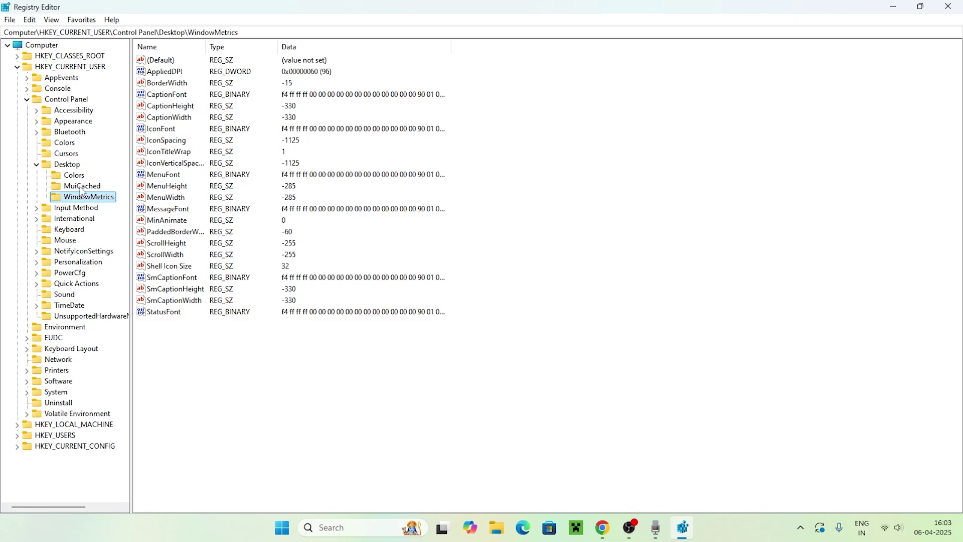
click(80, 186)
click(65, 175)
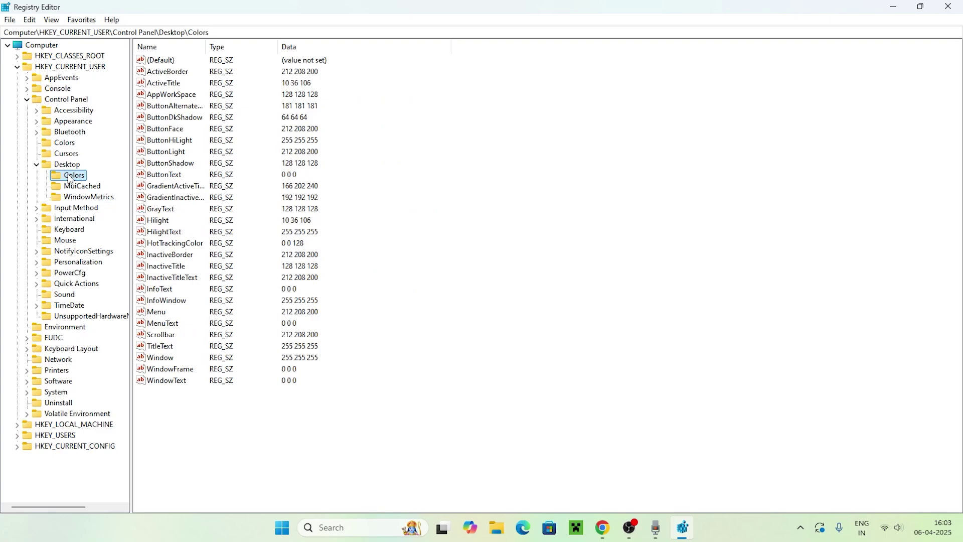
click(36, 164)
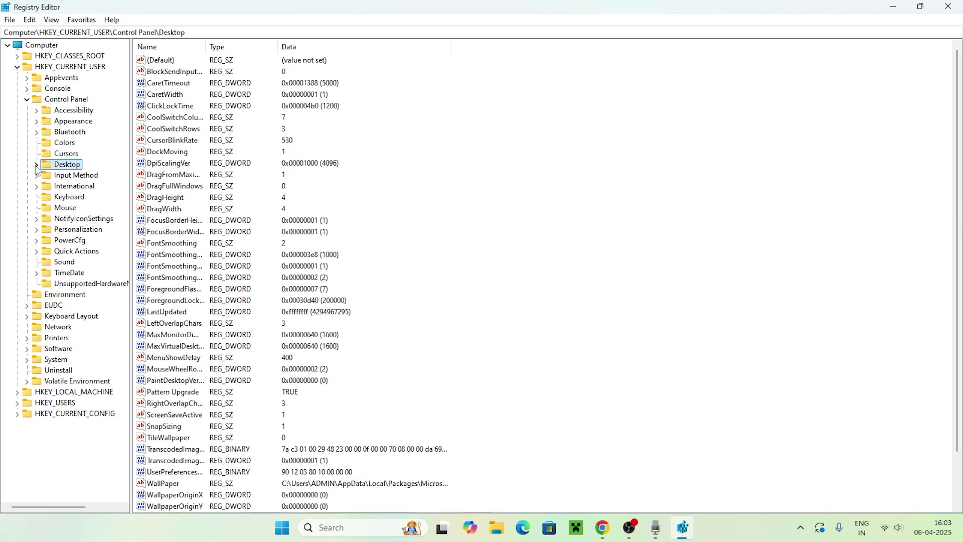
click(35, 164)
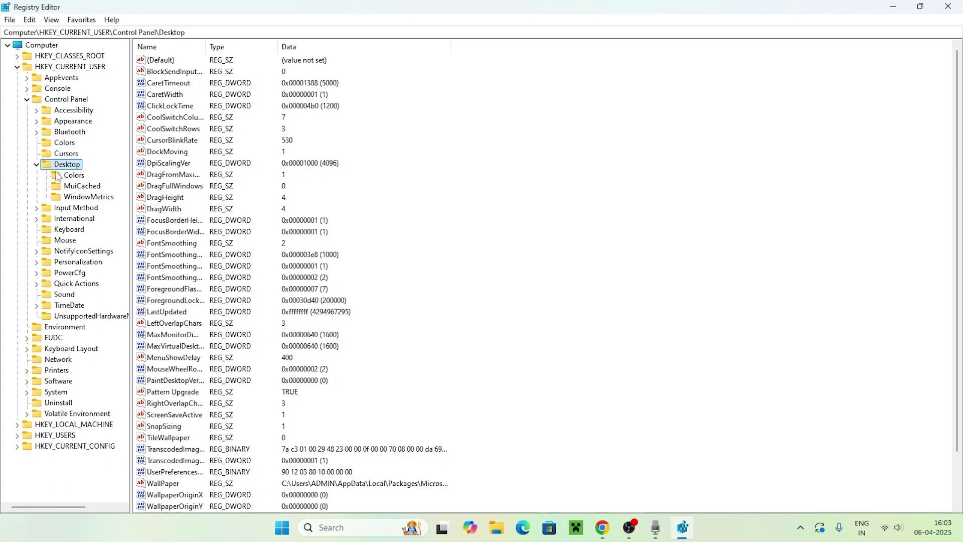
click(35, 164)
scroll(377, 154, down, 2)
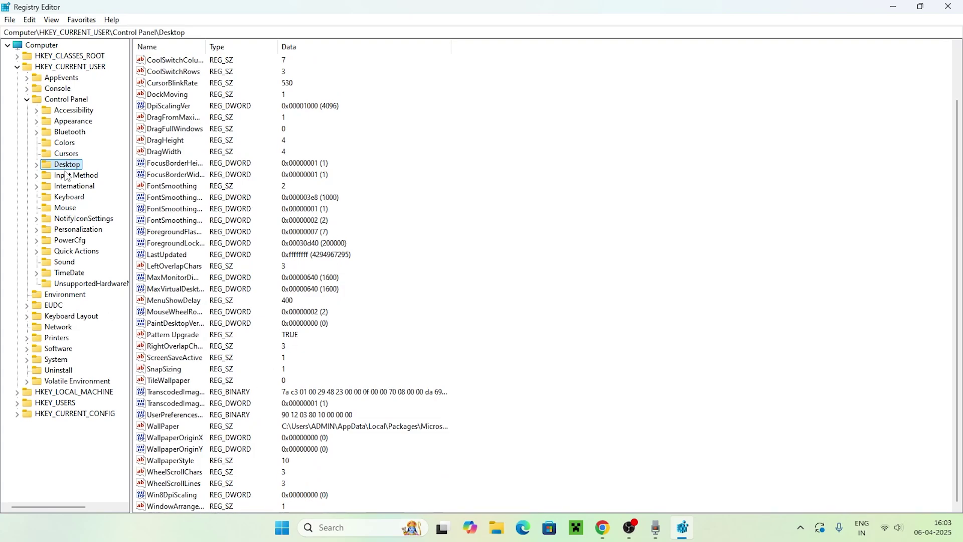
click(36, 165)
click(37, 165)
click(294, 501)
double_click(191, 498)
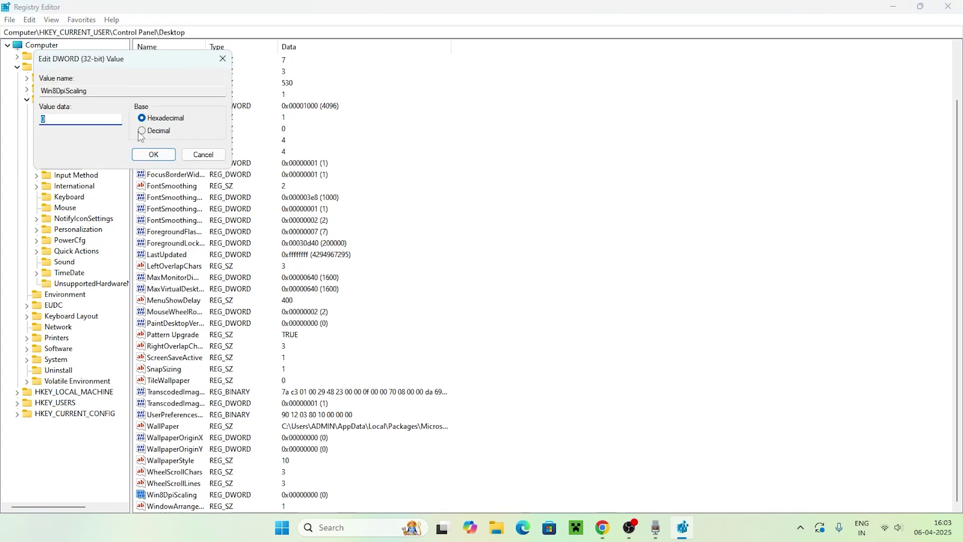
click(163, 156)
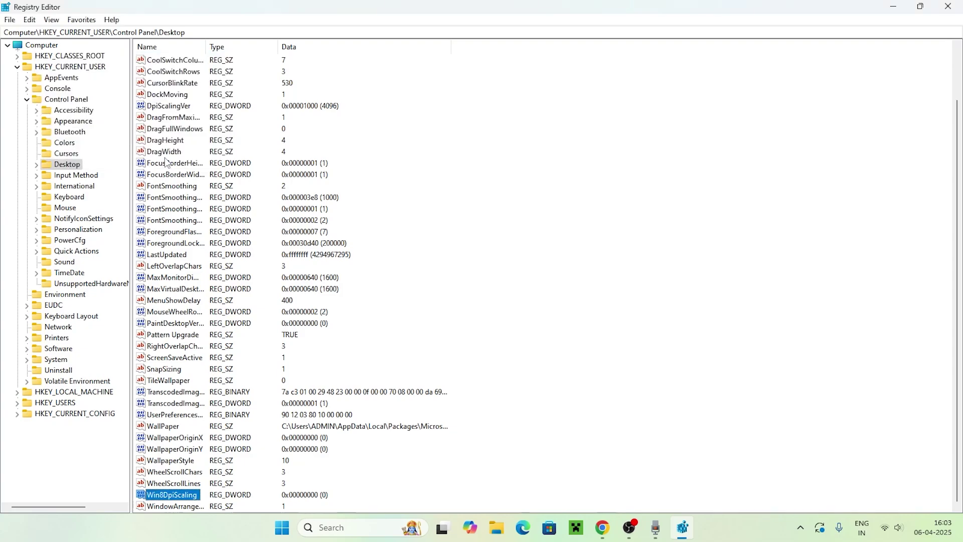
Add a new DWORD (32-bit) value under Desktop and name it LogPixels
right_click(507, 193)
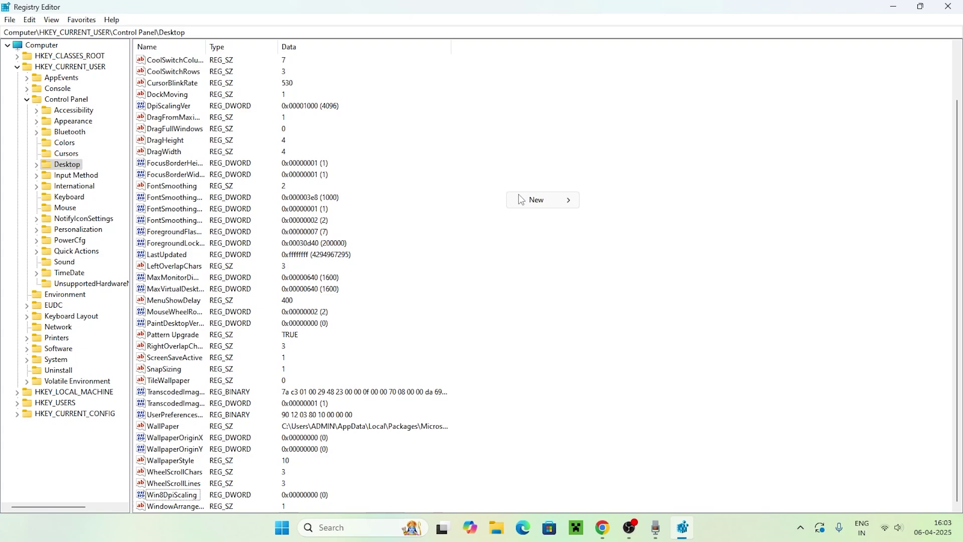
mouse_move(524, 206)
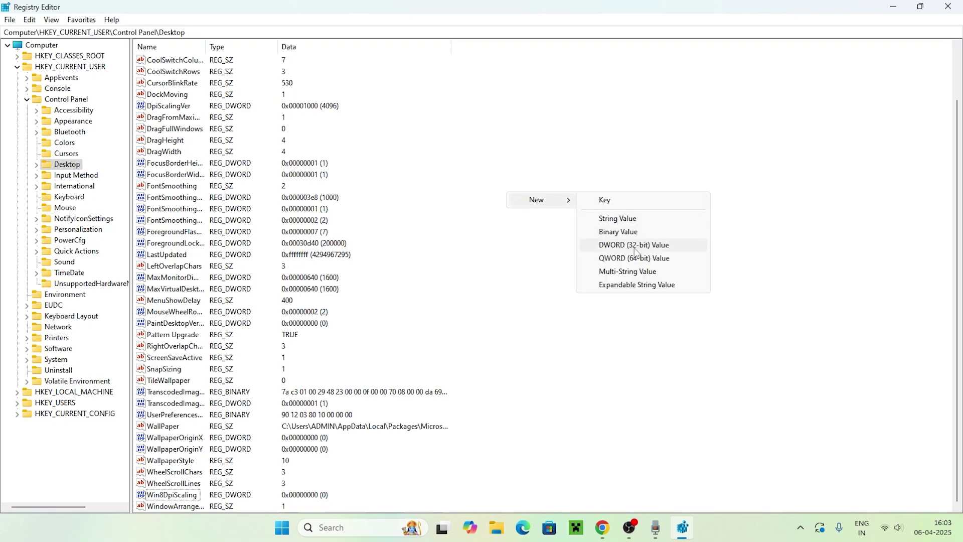
click(672, 250)
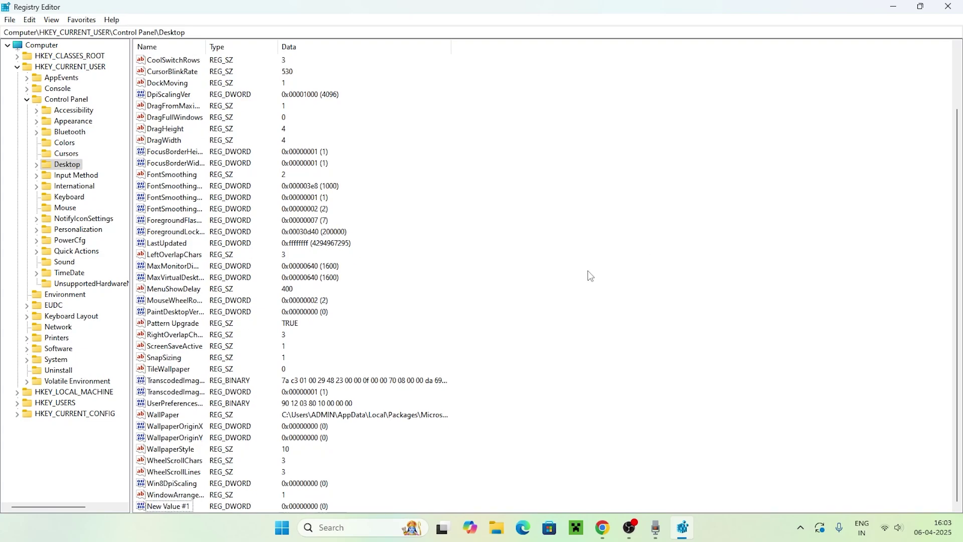
click(186, 510)
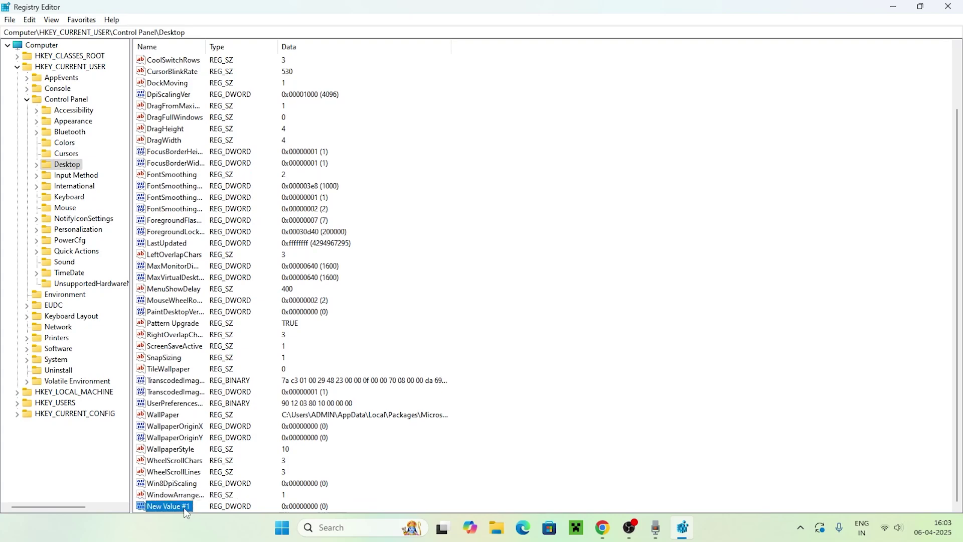
right_click(187, 510)
click(228, 501)
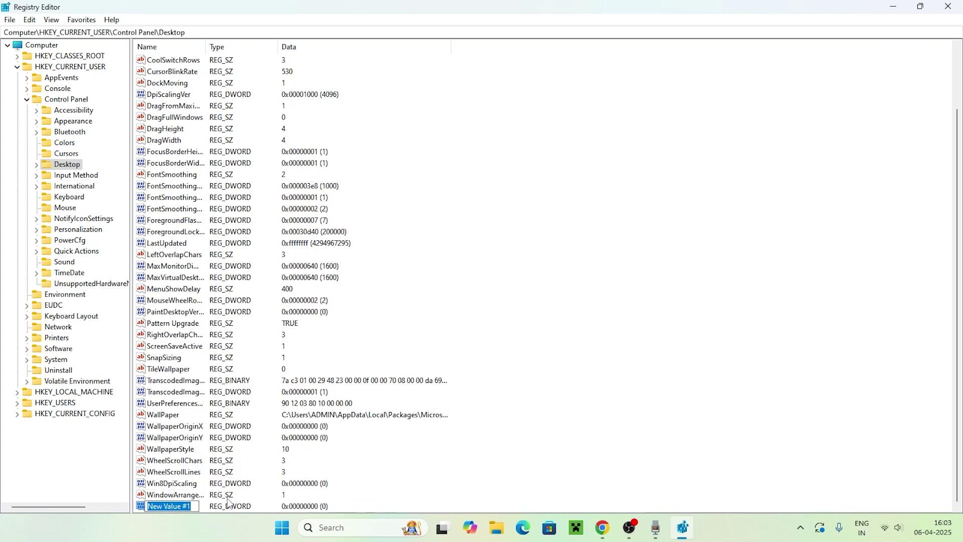
text(L)
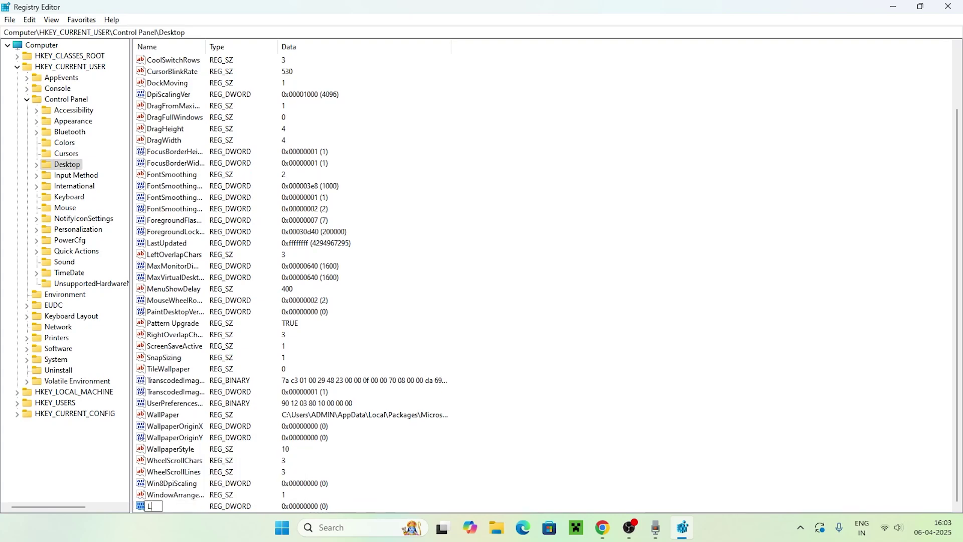
text(ogPixels)
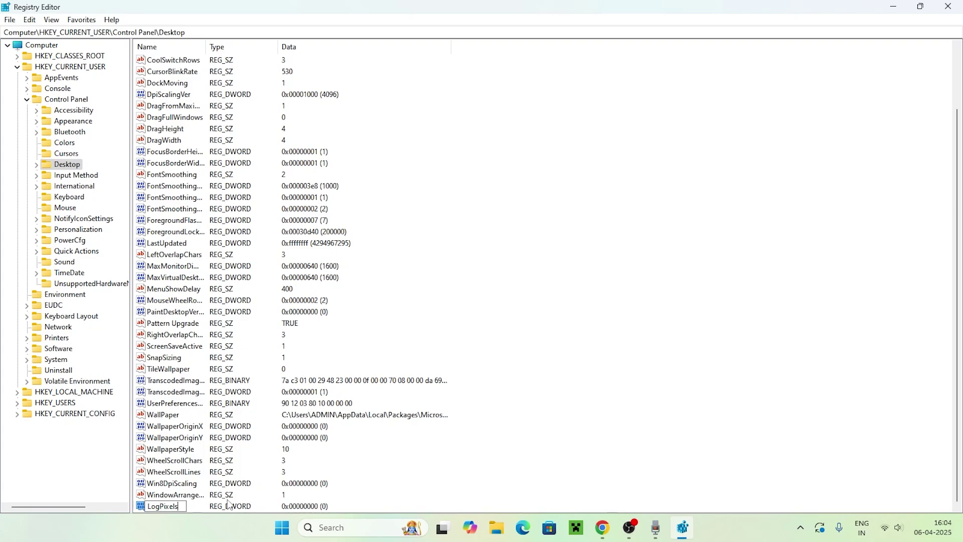
key(Return)
Open LogPixels, type 78 but cancel without saving, then minimize Registry Editor
double_click(163, 507)
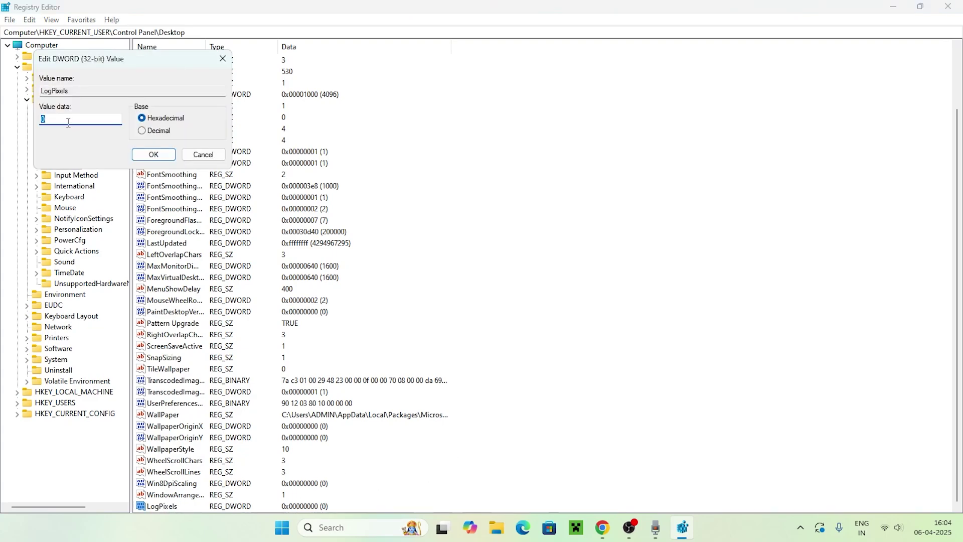
text(78)
click(202, 154)
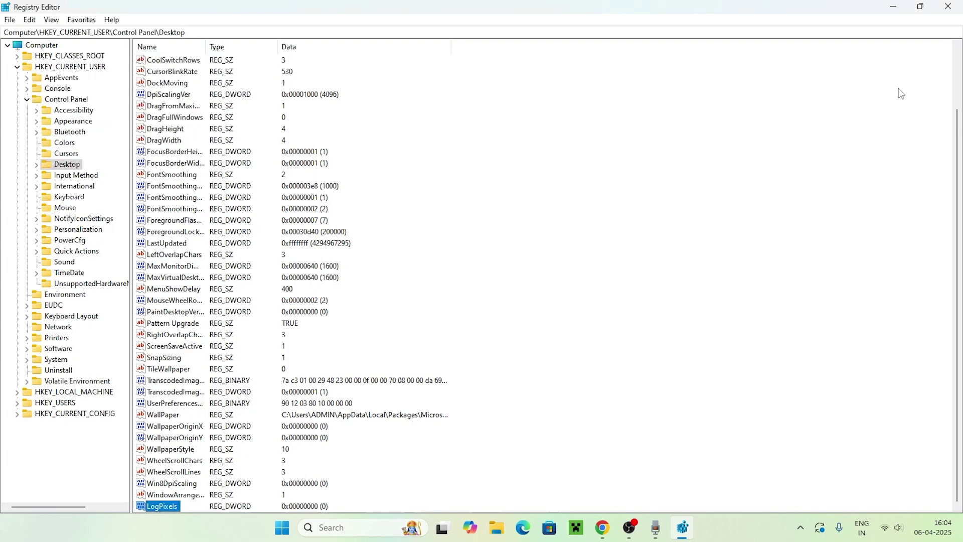
click(903, 9)
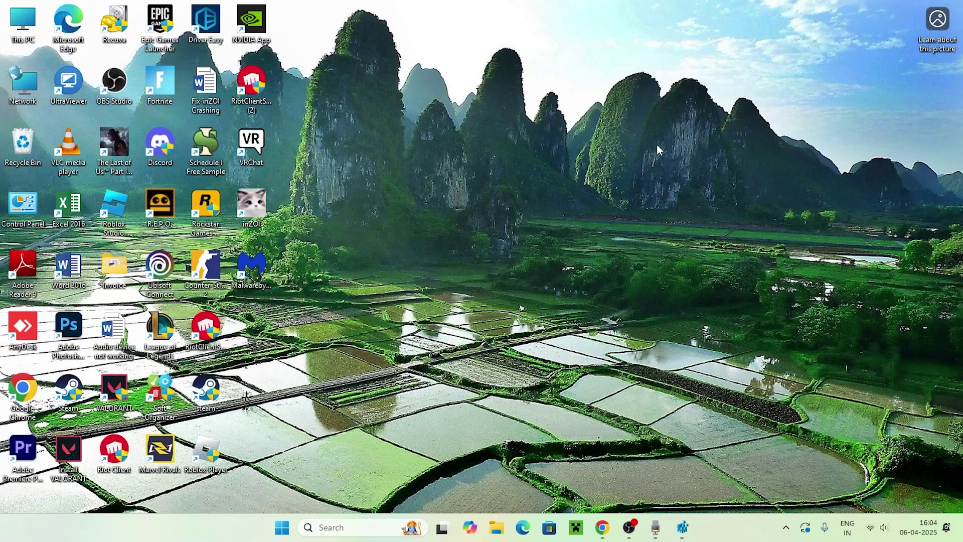